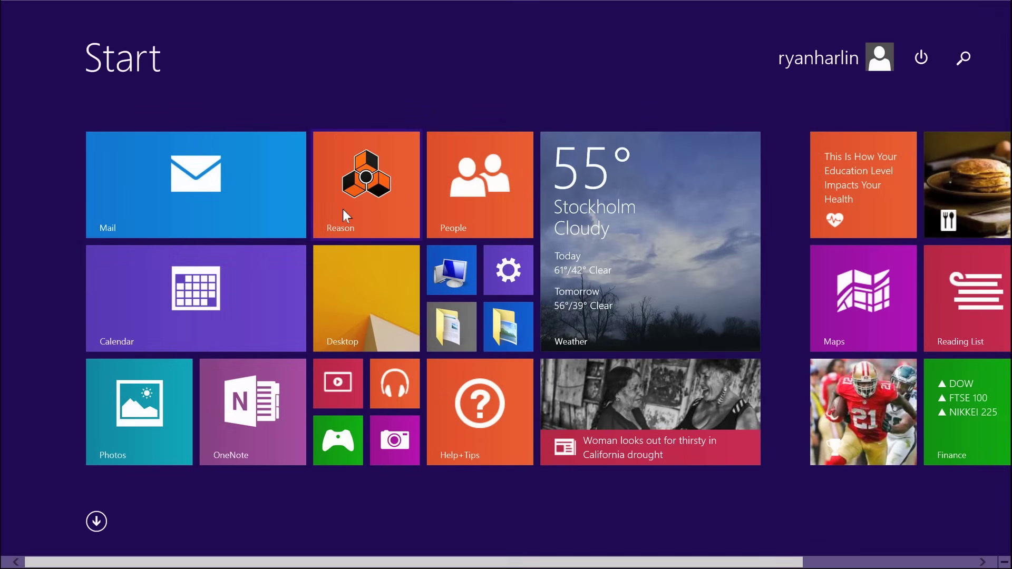
- Launch Reason from its tile on the Windows 8 Start screen
left_click(343, 209)
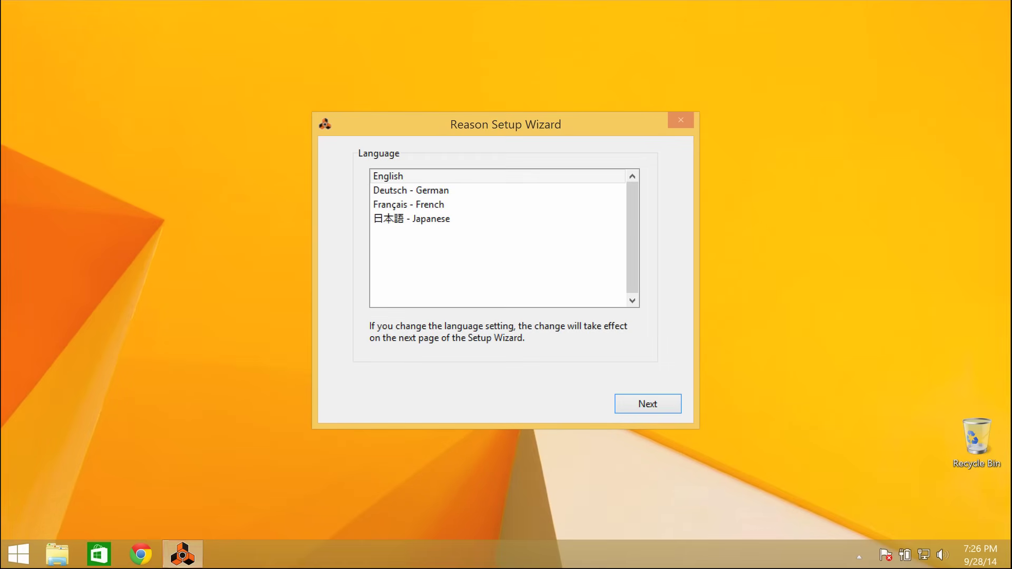
- Keep English as the language and move past the Welcome page to Audio Setup
left_click(660, 402)
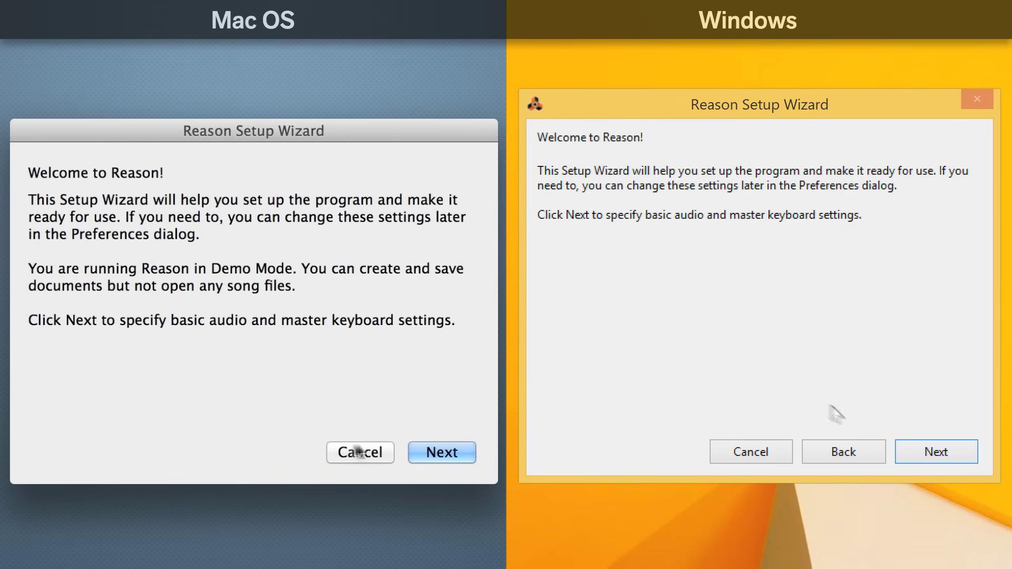
left_click(441, 455)
left_click(916, 456)
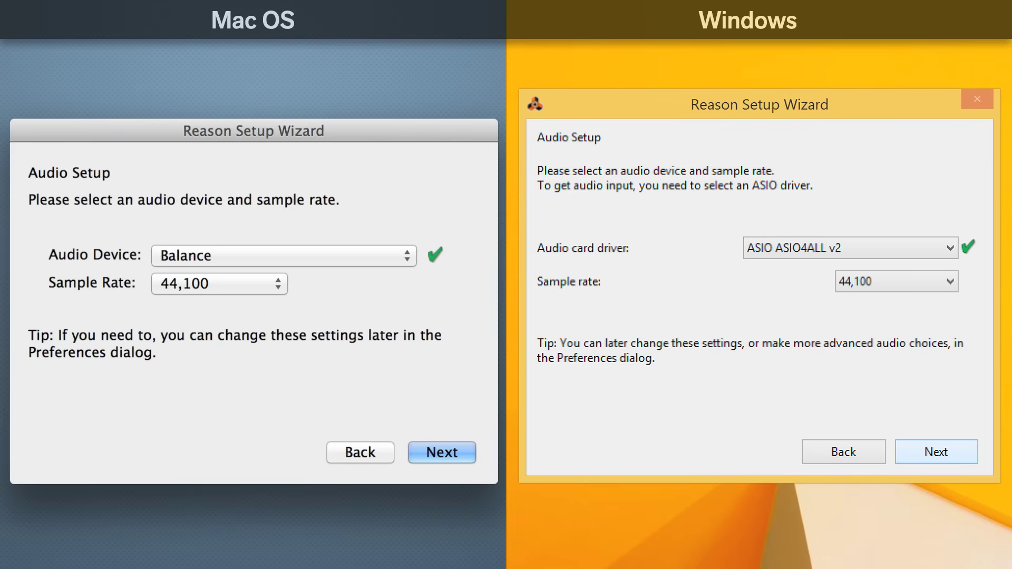
- Use Built-in Microphone + Built-in Output (or DX Primary Sound Driver) at 44,100 as the audio device
left_click(402, 255)
left_click(944, 245)
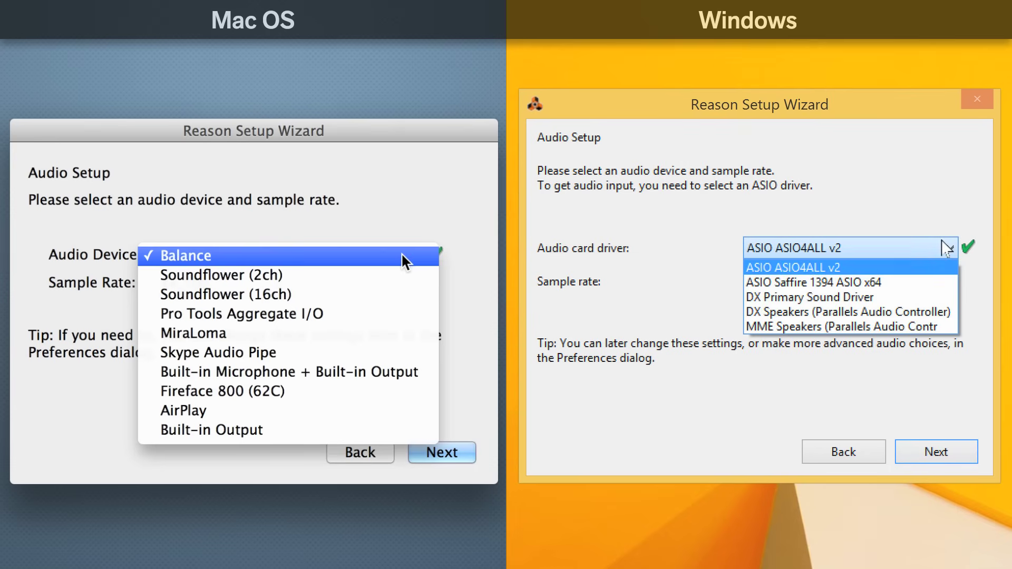
left_click(401, 373)
left_click(931, 293)
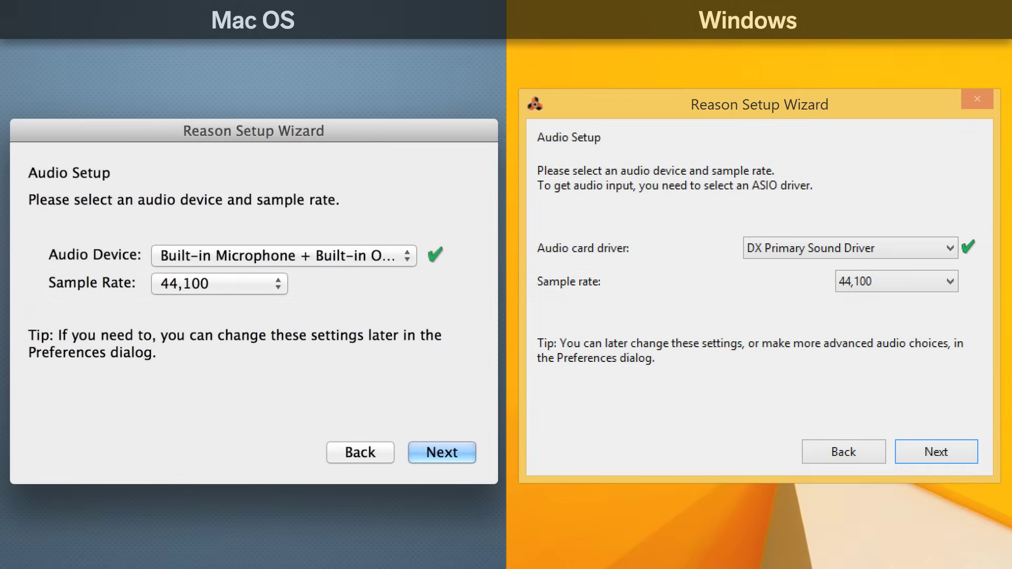
left_click(442, 452)
left_click(936, 452)
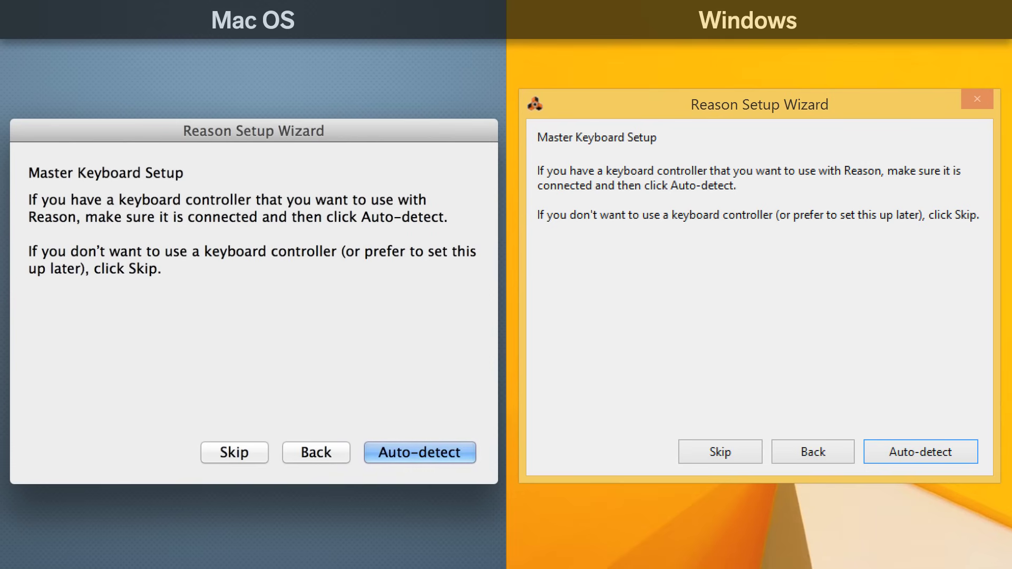
- After auto-detect finds nothing, set the master keyboard to <Other> MIDI Control Keyboard
left_click(406, 456)
left_click(923, 452)
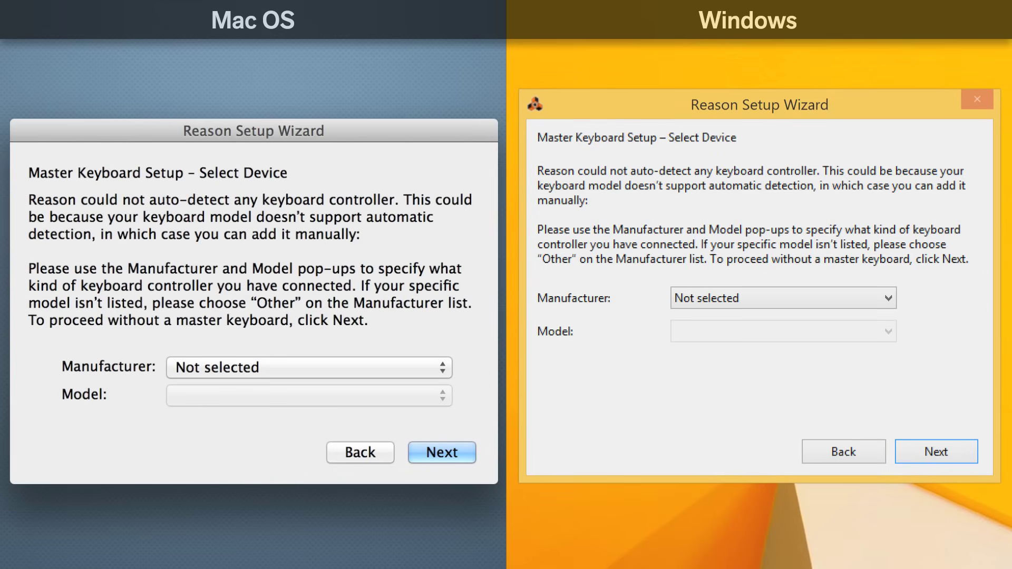
left_click(409, 368)
left_click(886, 298)
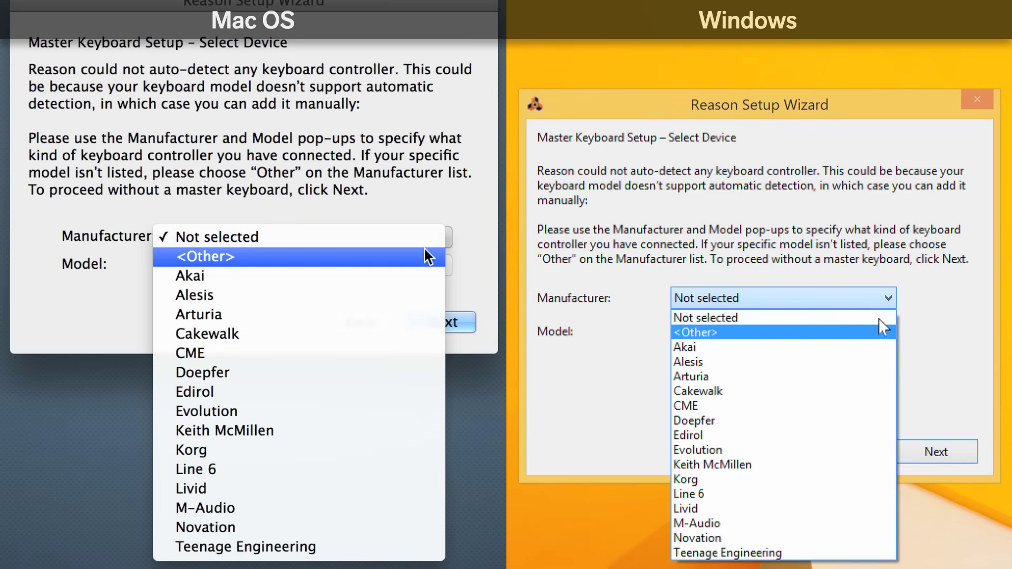
left_click(425, 256)
left_click(885, 331)
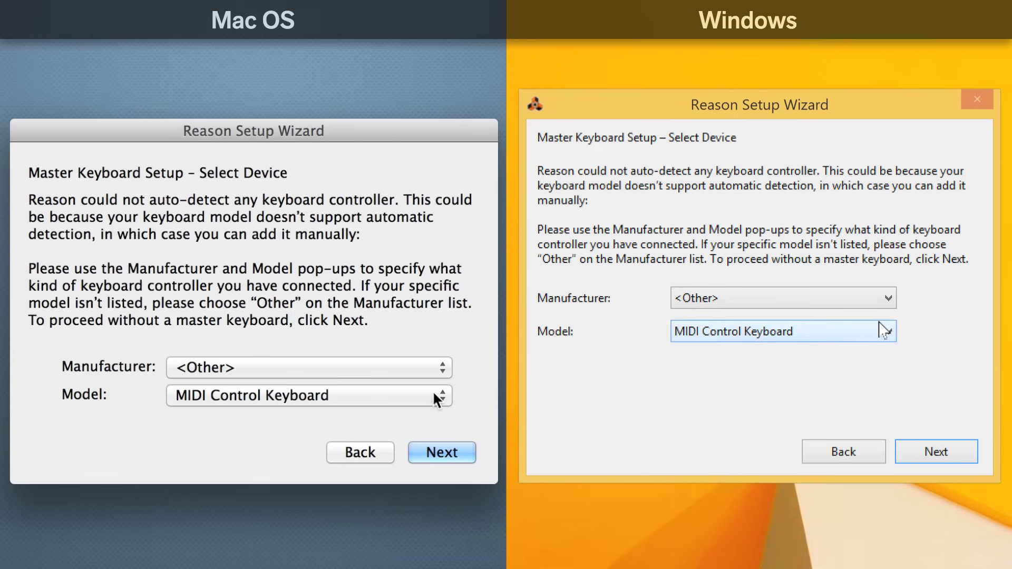
left_click(439, 398)
left_click(881, 330)
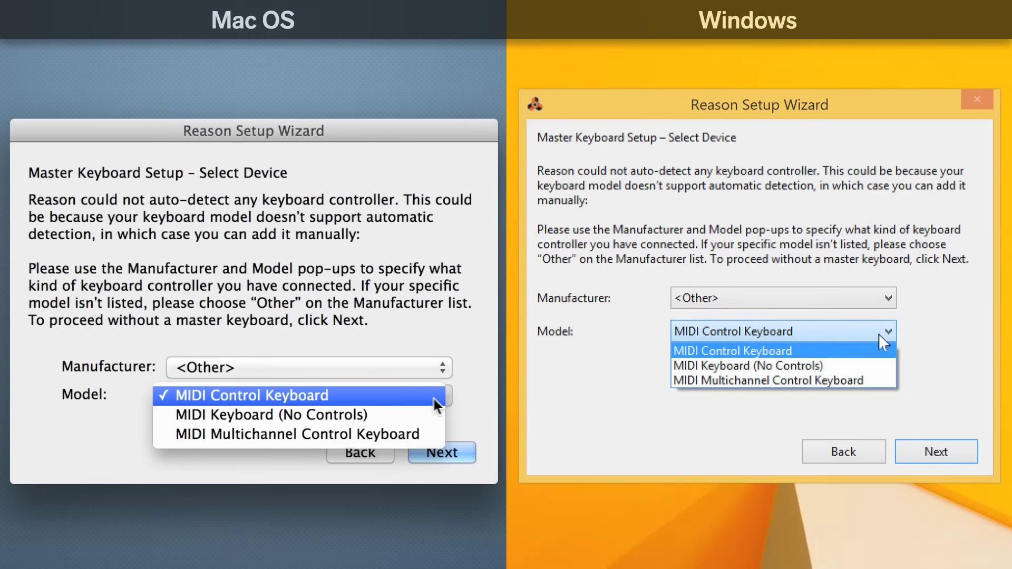
left_click(420, 399)
left_click(883, 350)
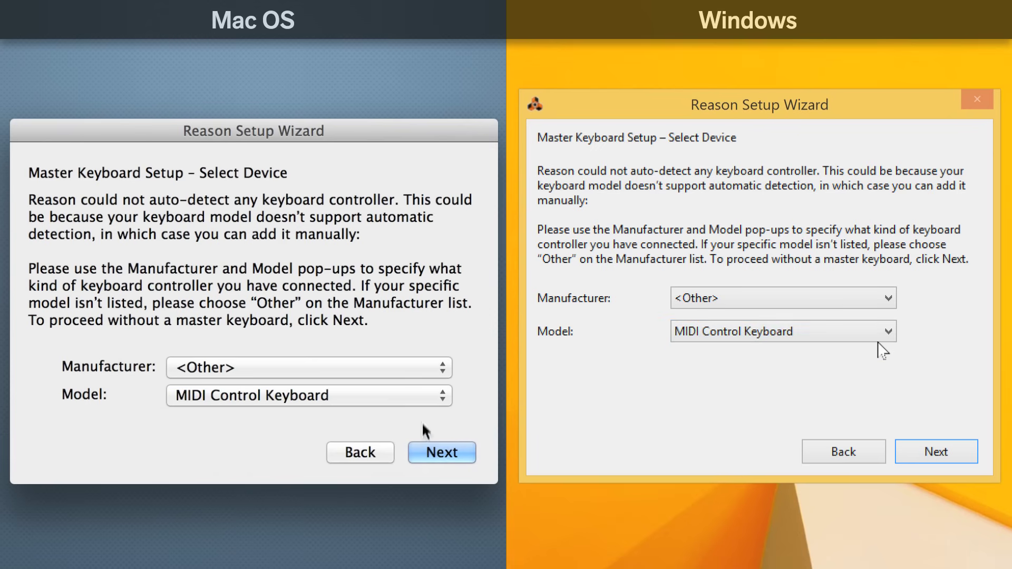
left_click(426, 458)
left_click(906, 449)
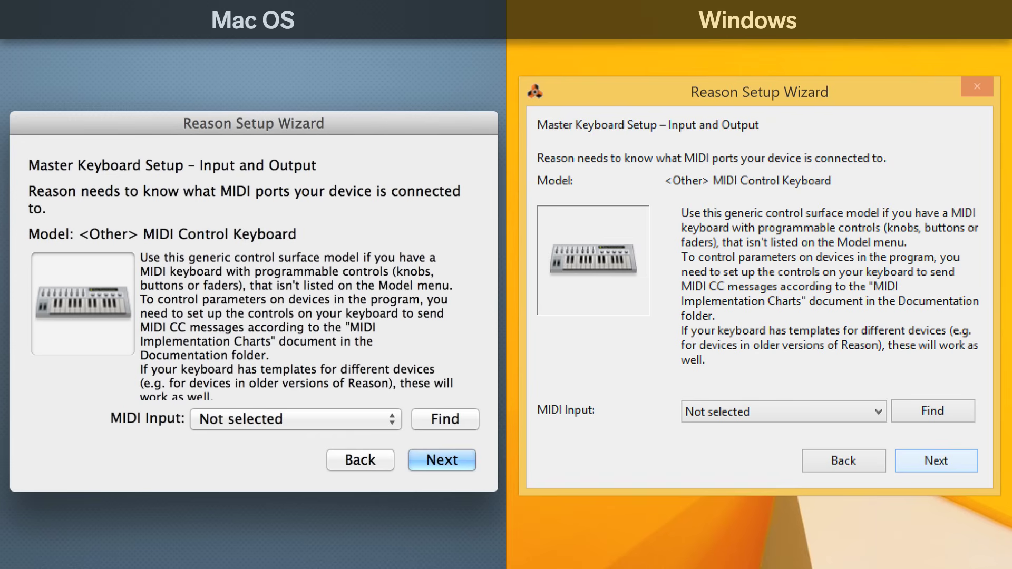
- Set the master keyboard's MIDI input port to Akai MPK49 and continue
left_click(390, 419)
left_click(878, 412)
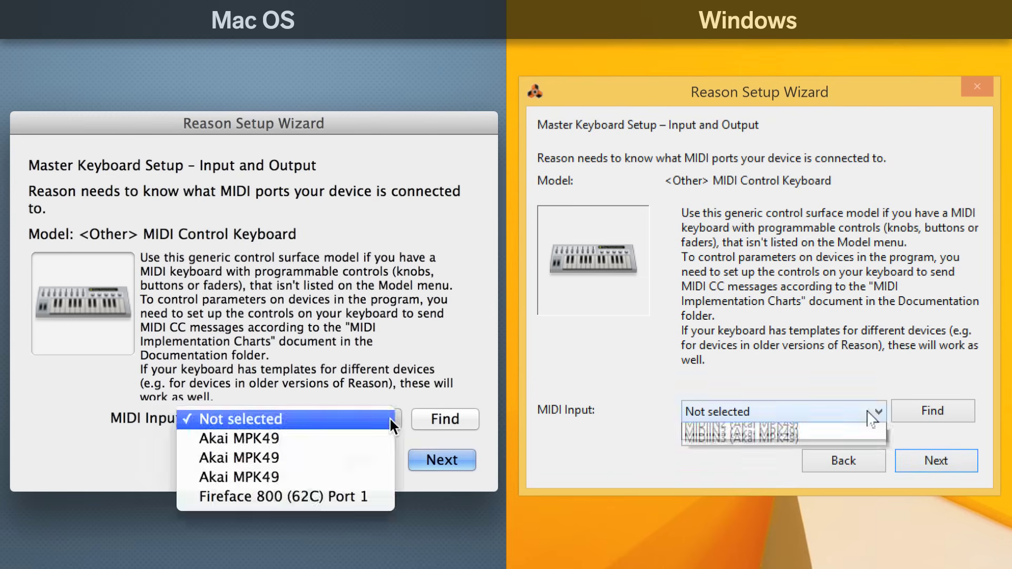
left_click(390, 441)
left_click(864, 445)
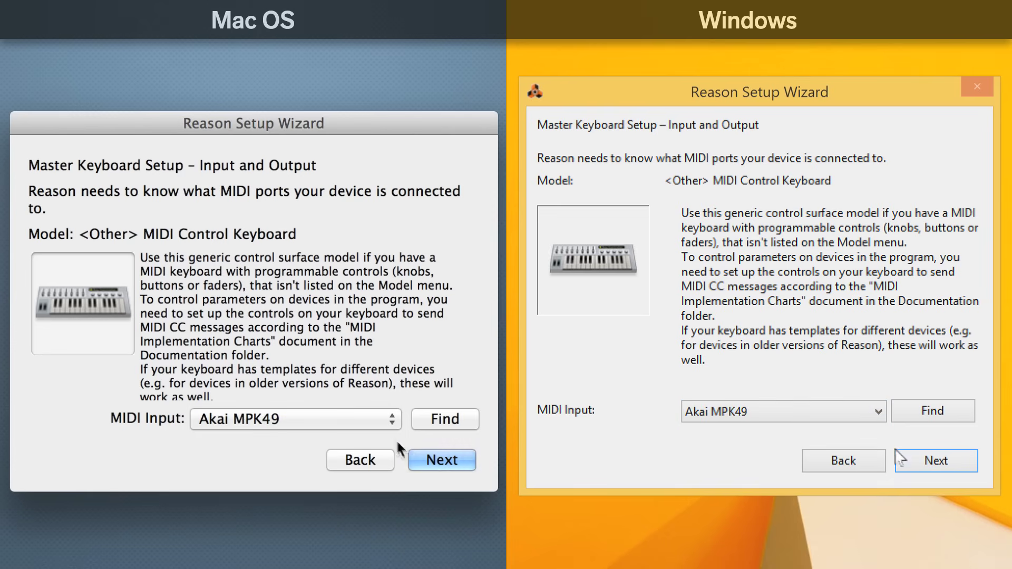
left_click(427, 458)
left_click(924, 462)
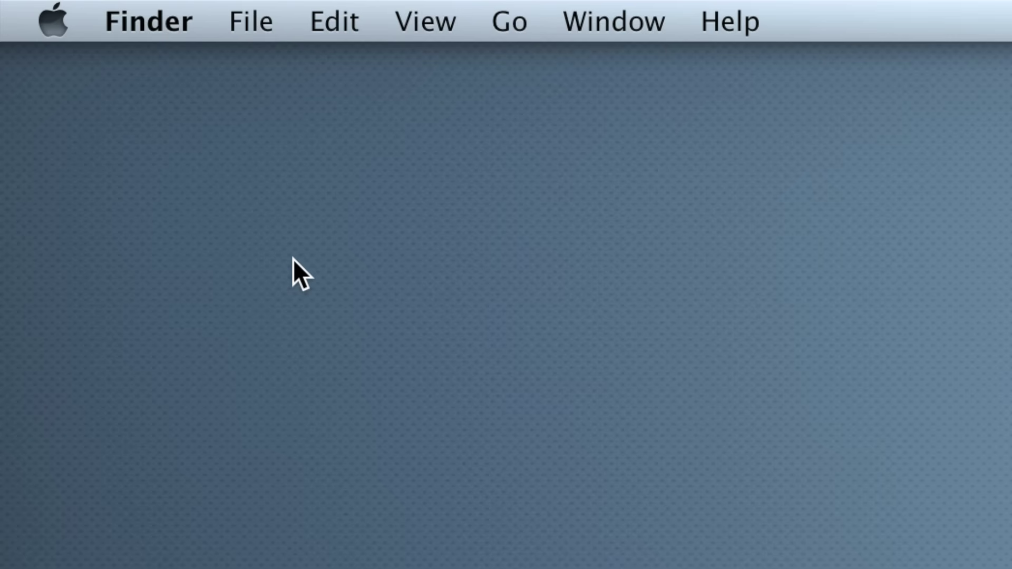
- In System Preferences > Keyboard, make F1, F2, etc. act as standard function keys
left_click(55, 27)
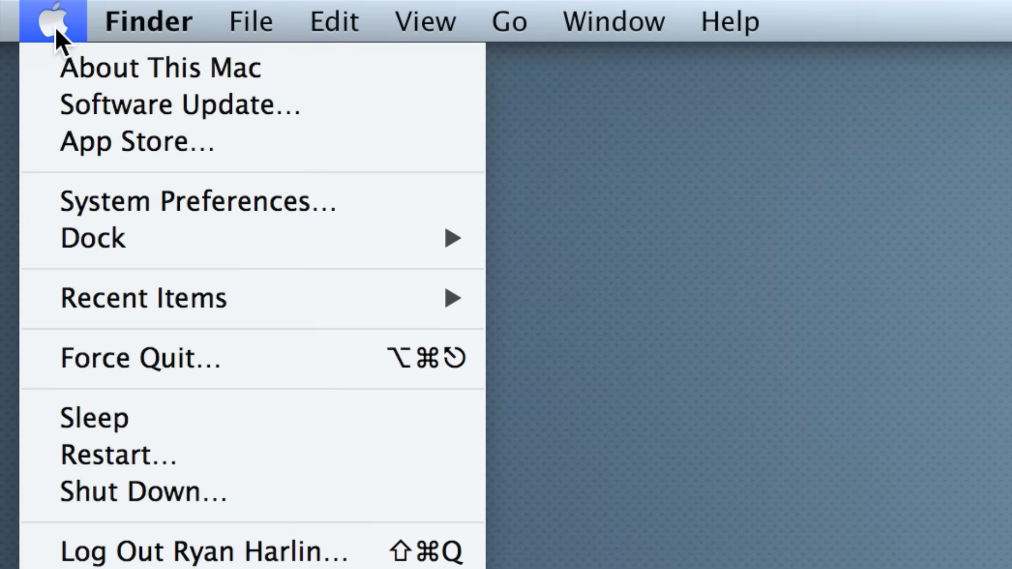
left_click(101, 201)
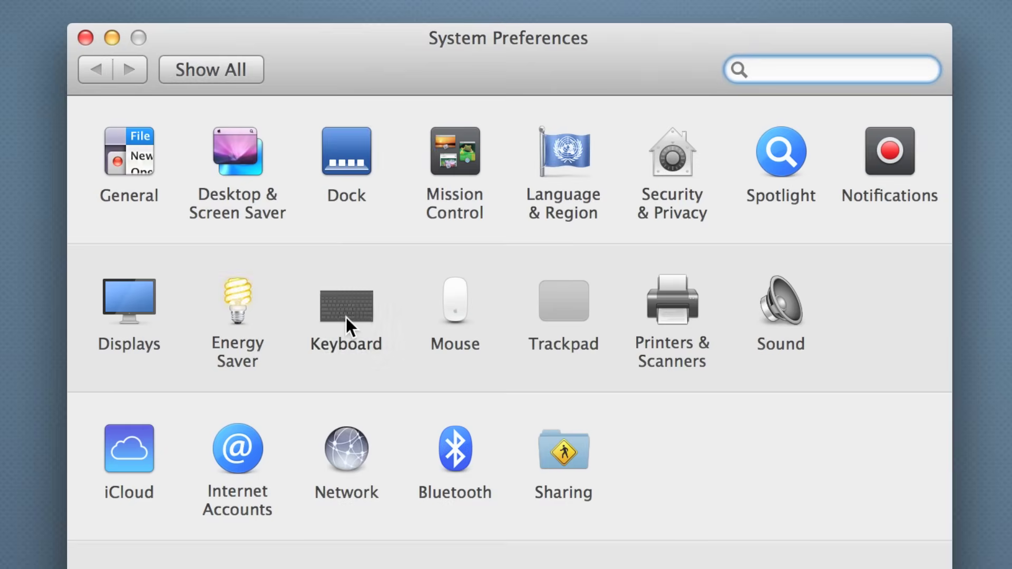
left_click(345, 317)
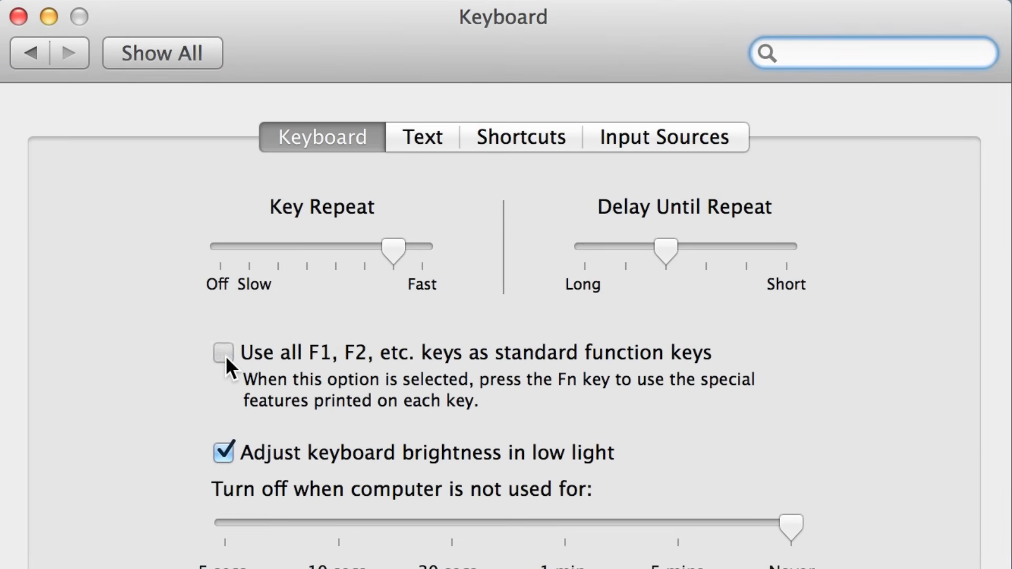
left_click(225, 355)
left_click(15, 18)
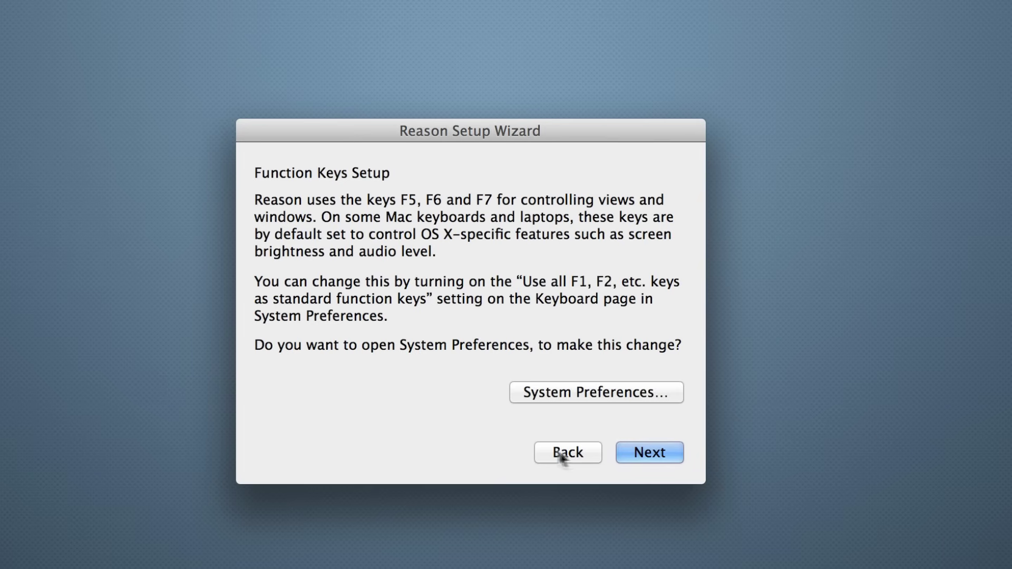
- Continue past the Function Keys Setup page
left_click(633, 458)
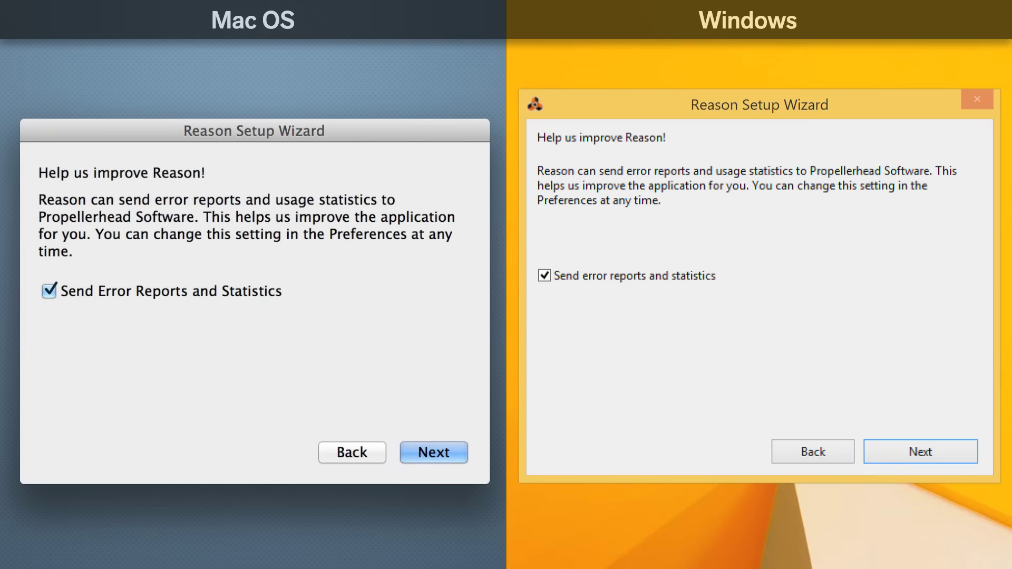
- Untick 'Send error reports and statistics' and continue to Setup Complete
left_click(544, 276)
left_click(49, 291)
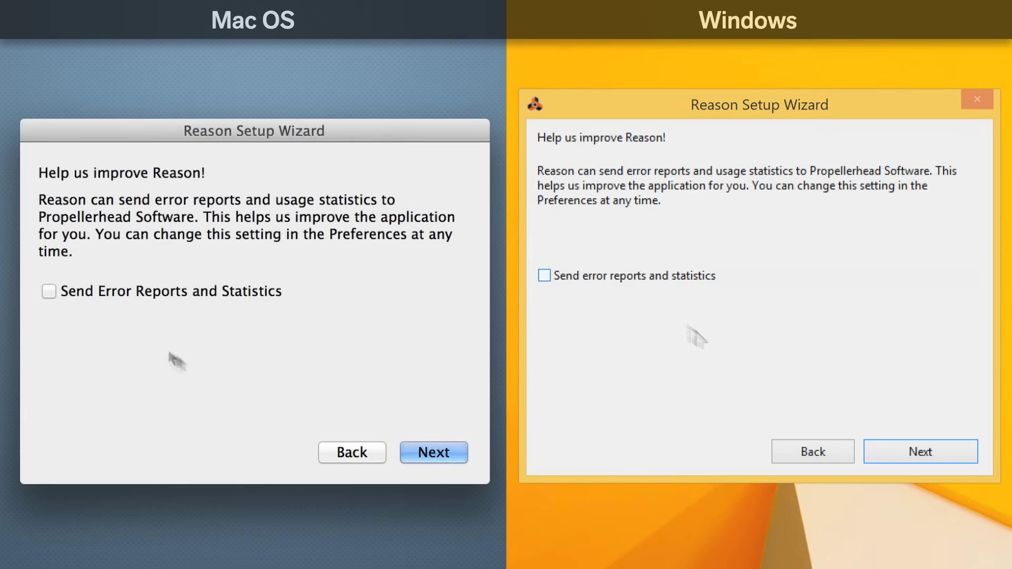
left_click(875, 448)
left_click(422, 453)
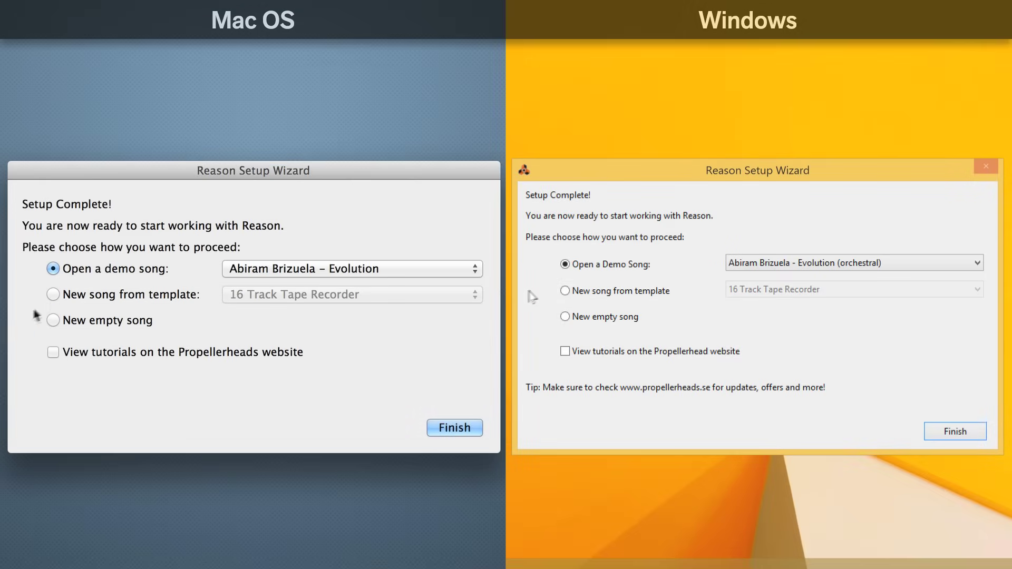
- Select 'New song from template' and pick the Empty + FX template
left_click(53, 295)
left_click(563, 290)
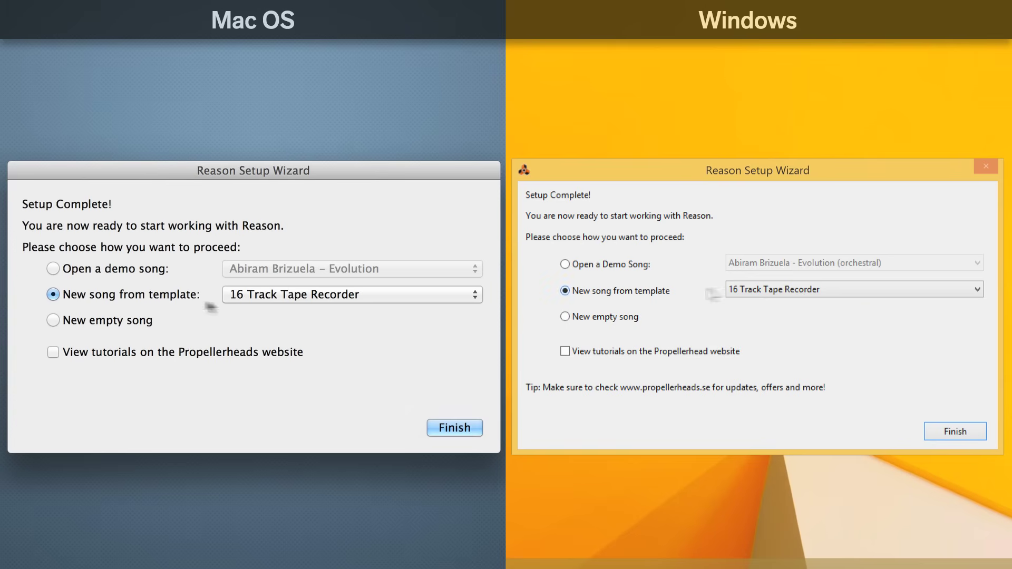
left_click(407, 296)
left_click(921, 289)
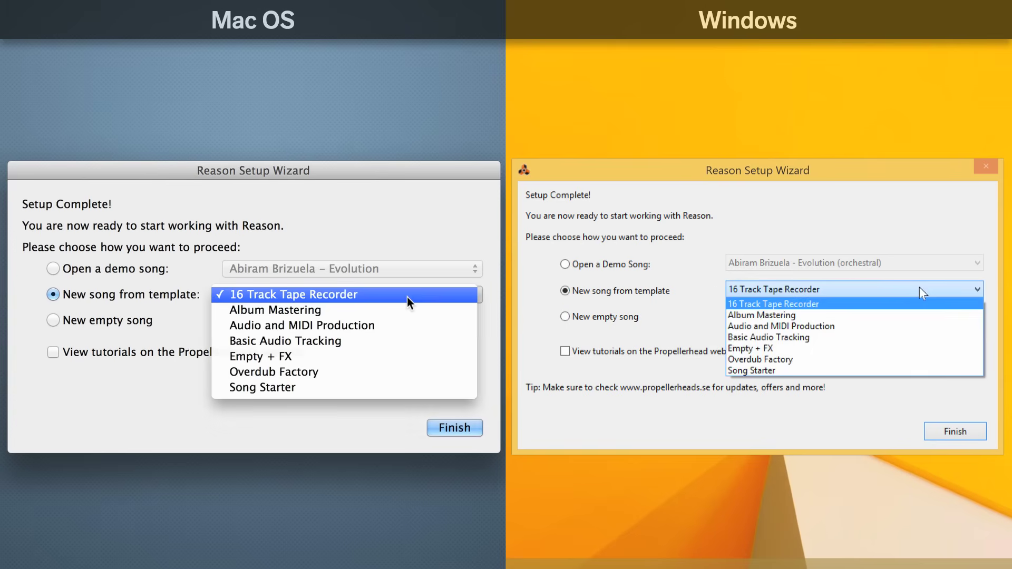
left_click(900, 343)
left_click(409, 358)
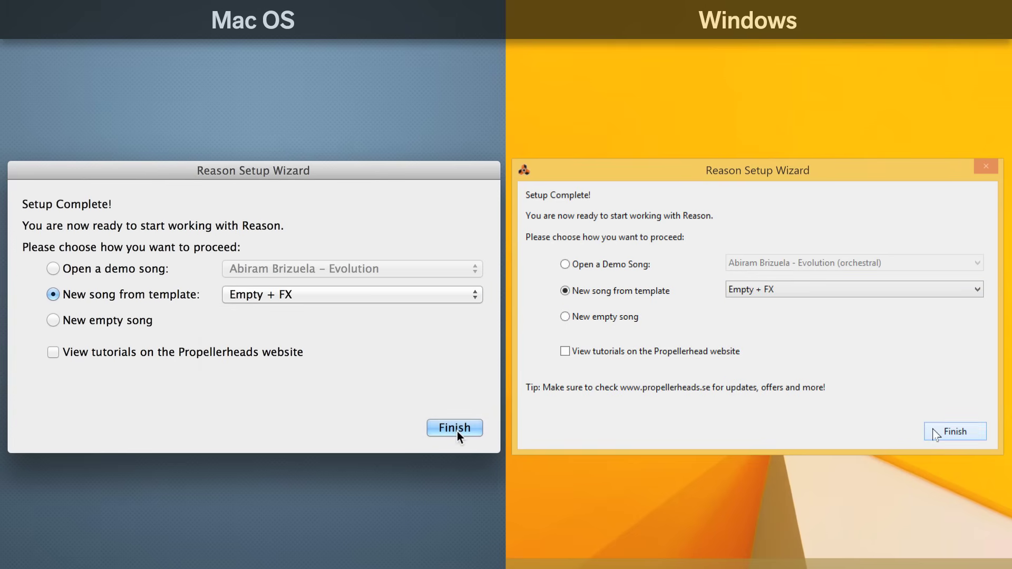